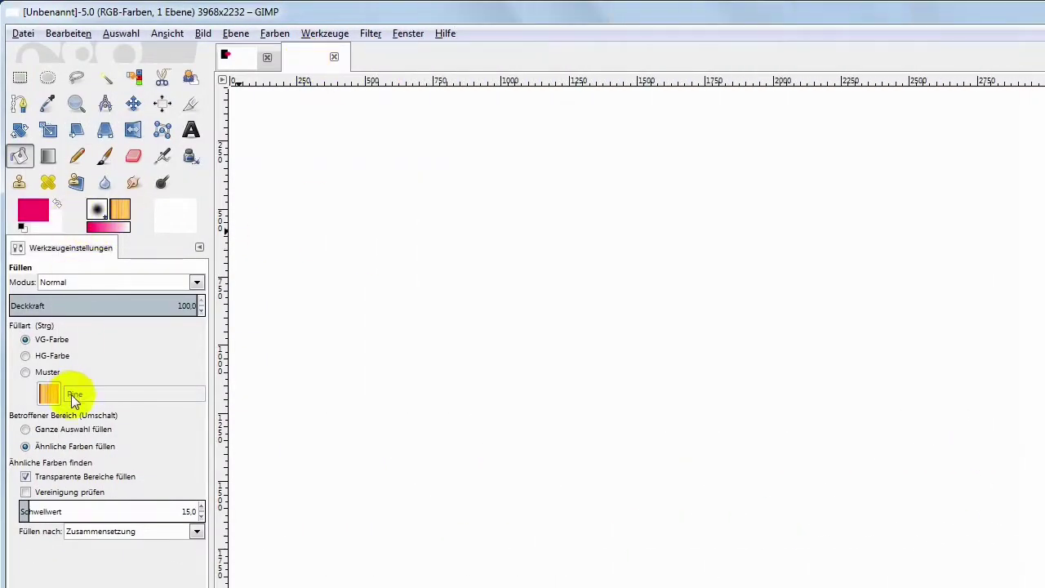
- Select a wide, flat bar across the middle of the canvas and fill it with pink
click(49, 158)
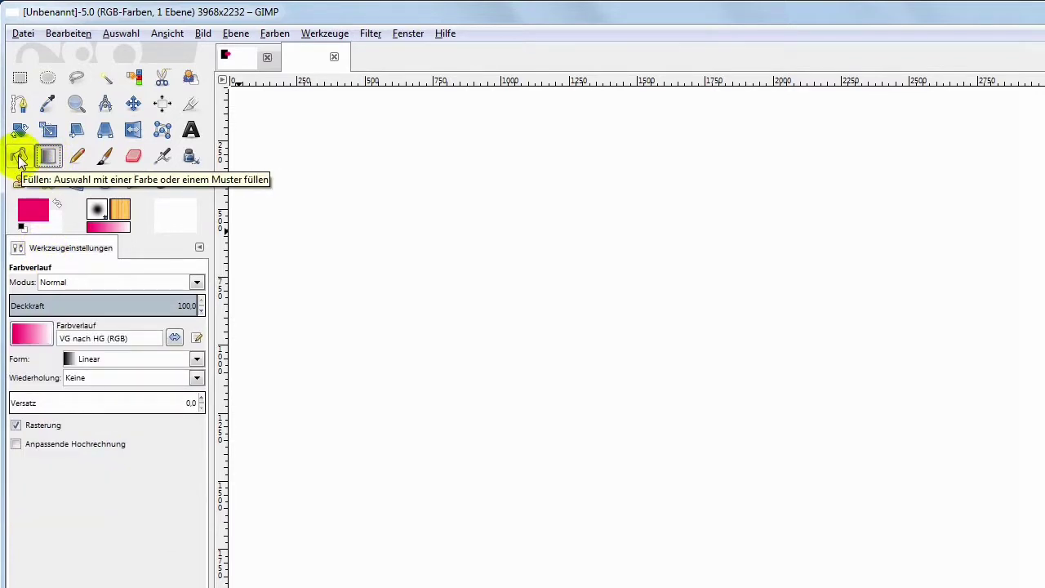
click(20, 76)
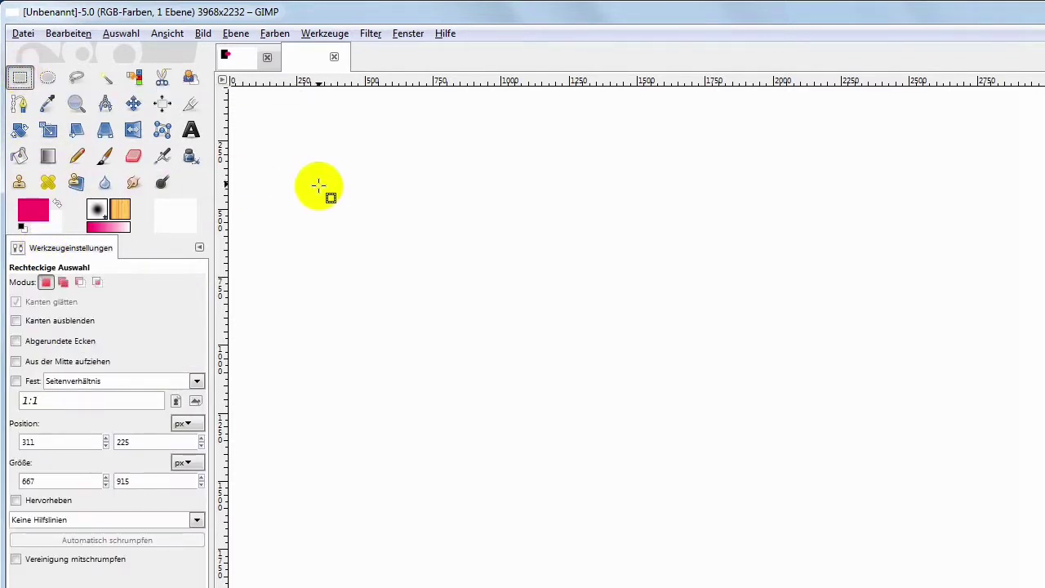
drag(366, 215, 849, 371)
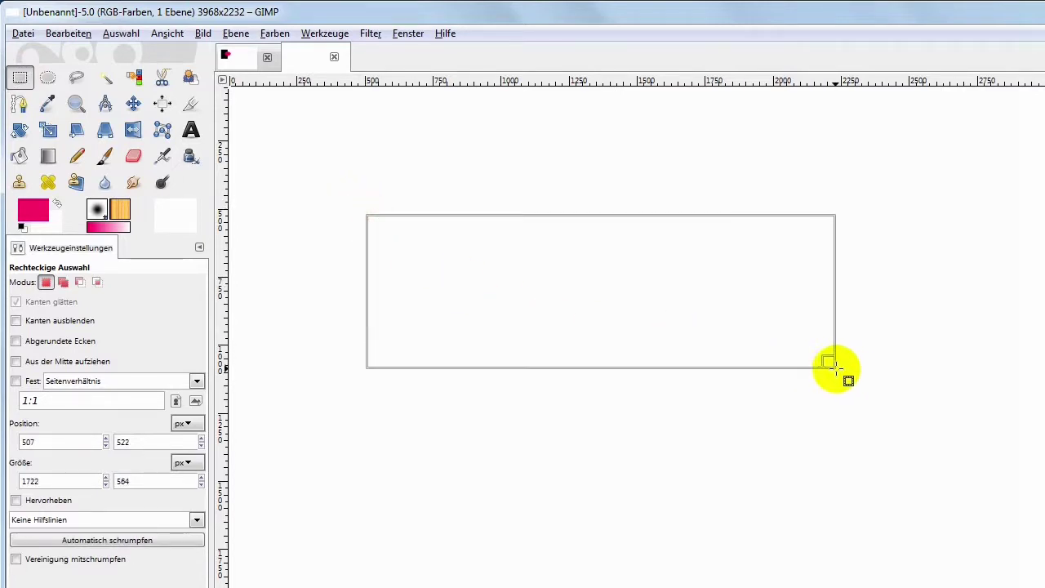
drag(848, 372, 855, 299)
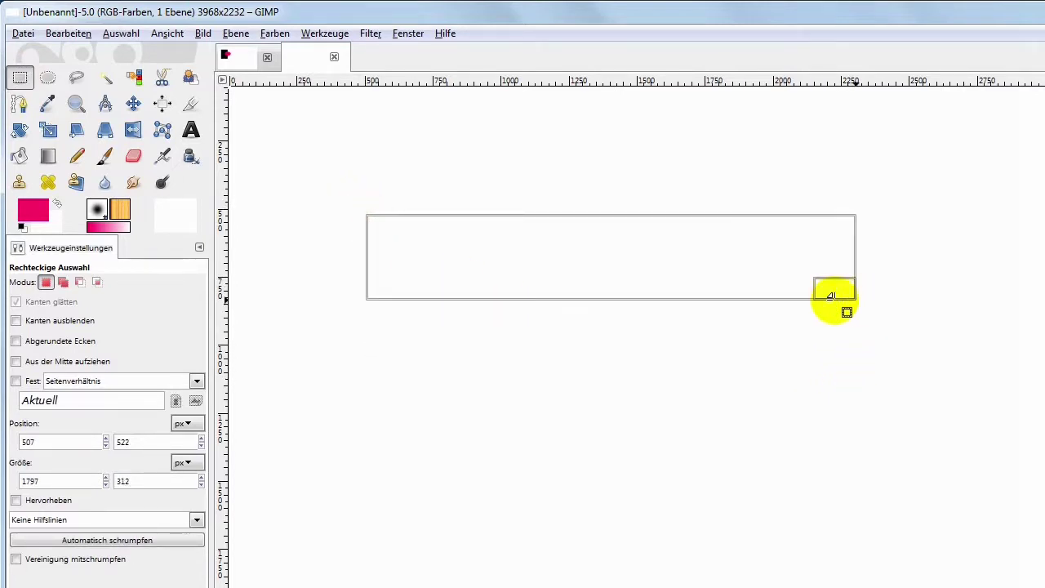
click(19, 155)
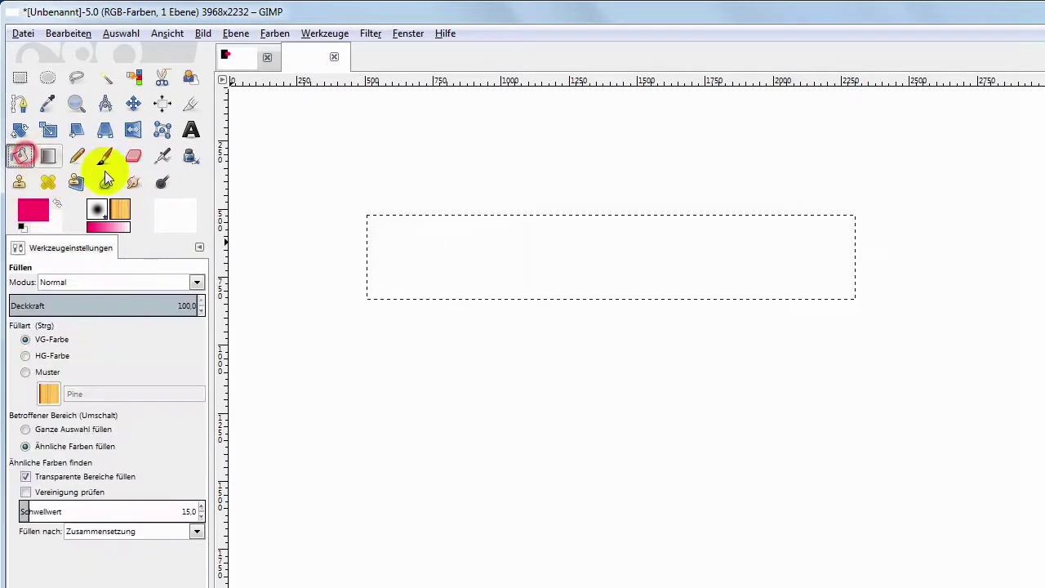
click(563, 233)
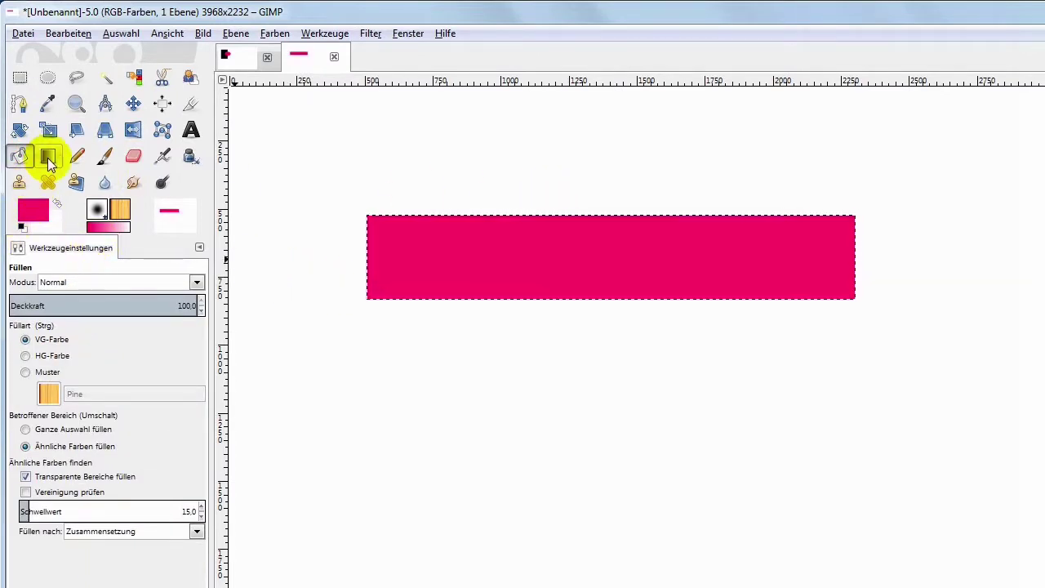
- Select a square over the bar's left end and set the foreground colour to green 00ff00
click(20, 78)
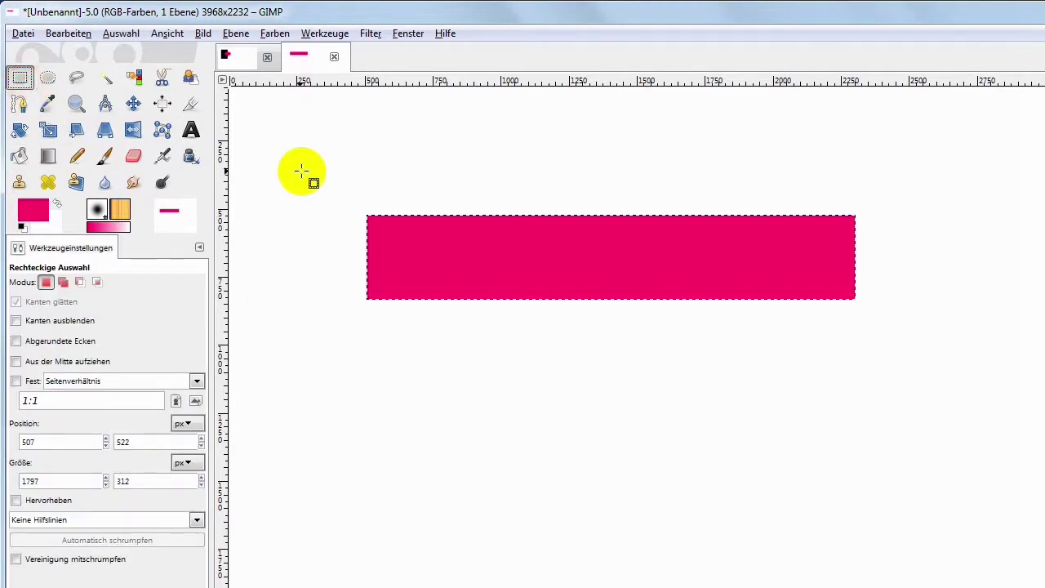
drag(307, 154, 553, 406)
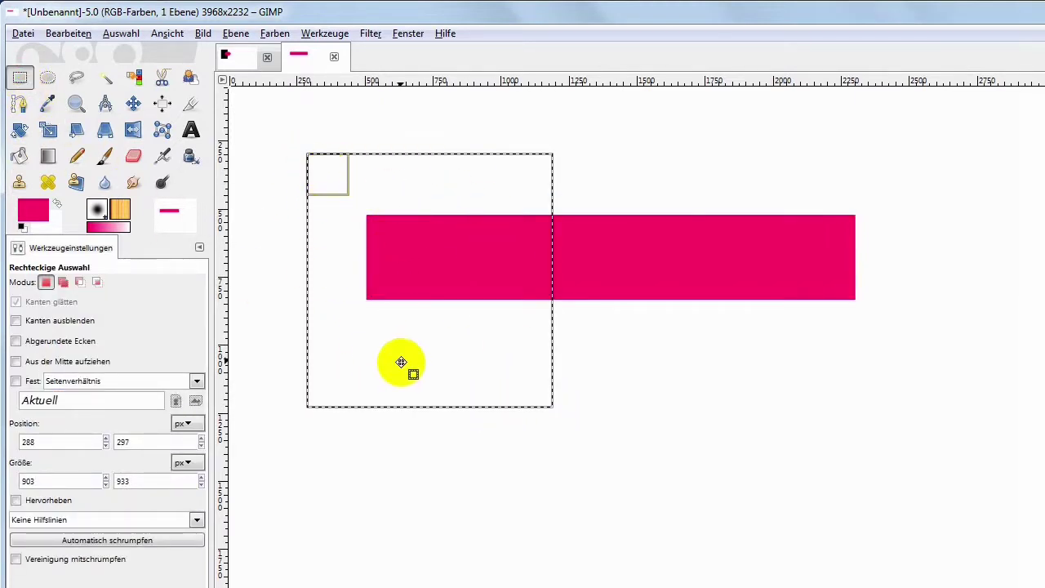
click(48, 156)
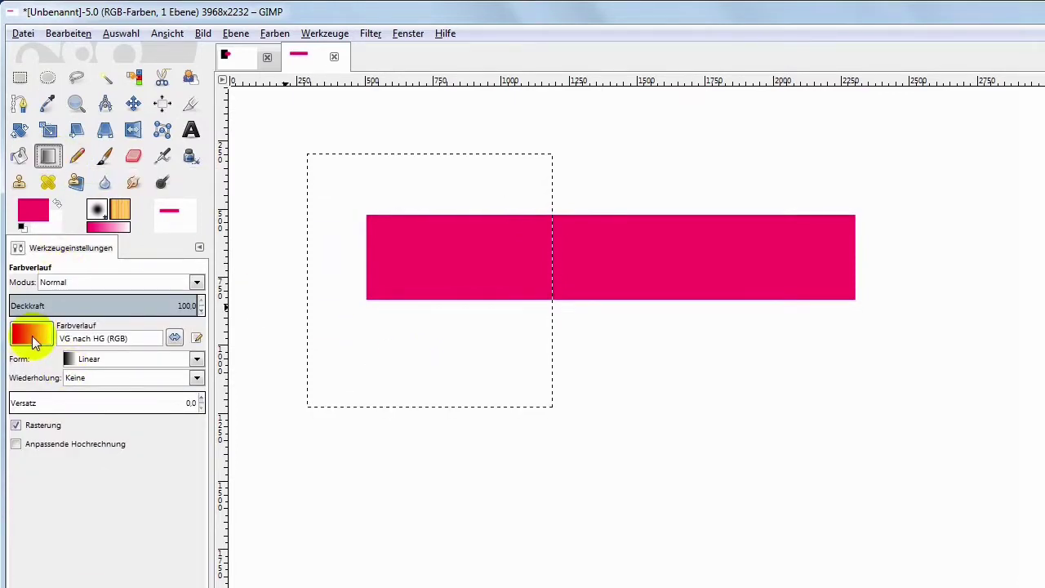
click(34, 210)
click(125, 278)
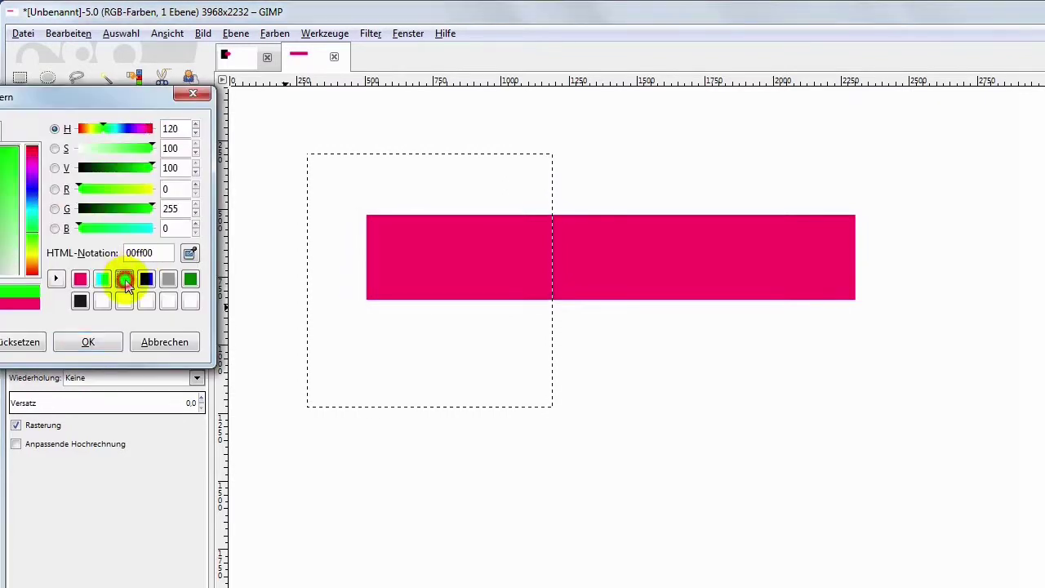
click(104, 346)
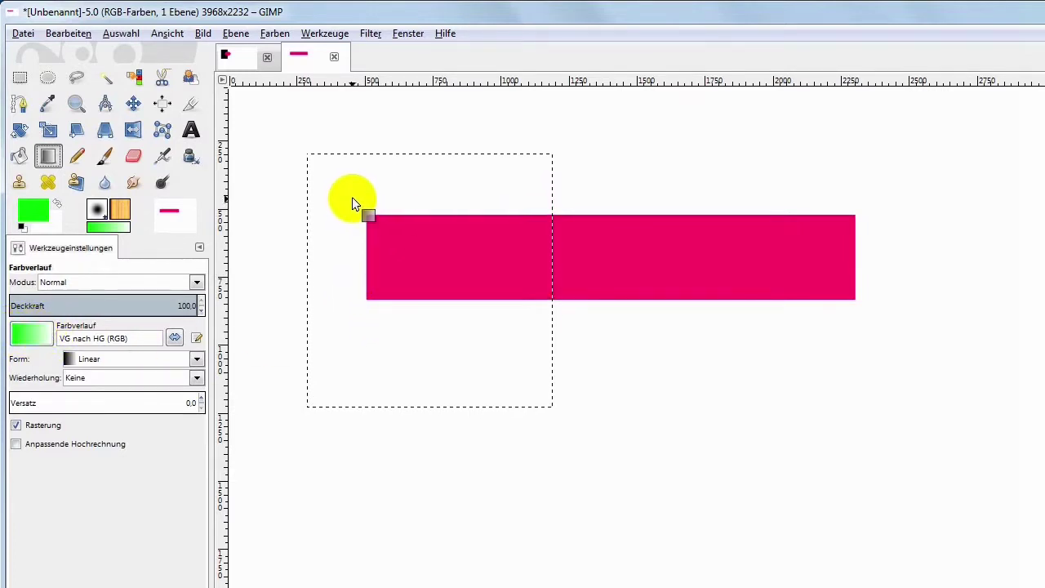
drag(361, 179, 390, 361)
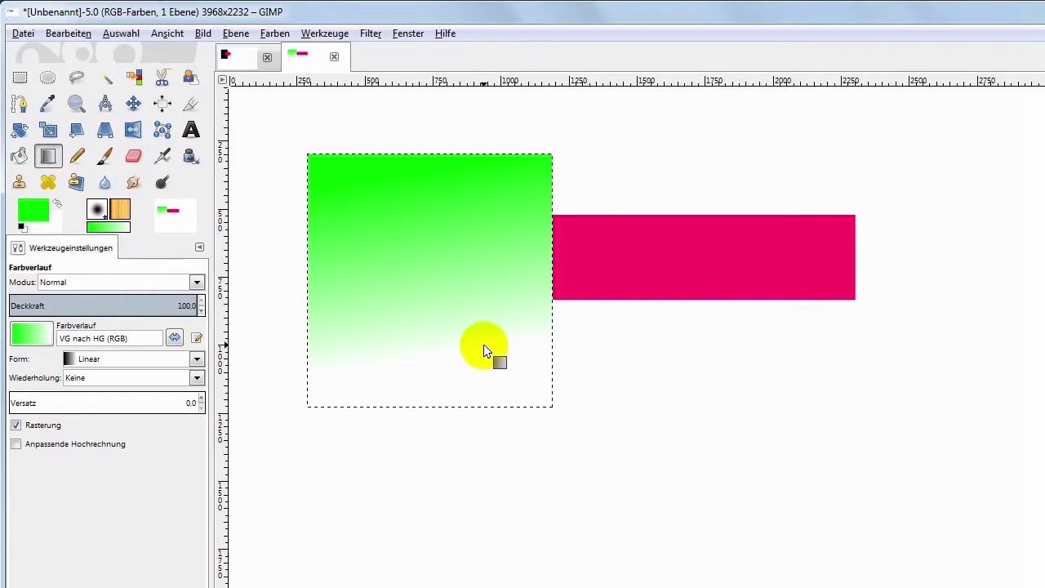
key(ctrl+z)
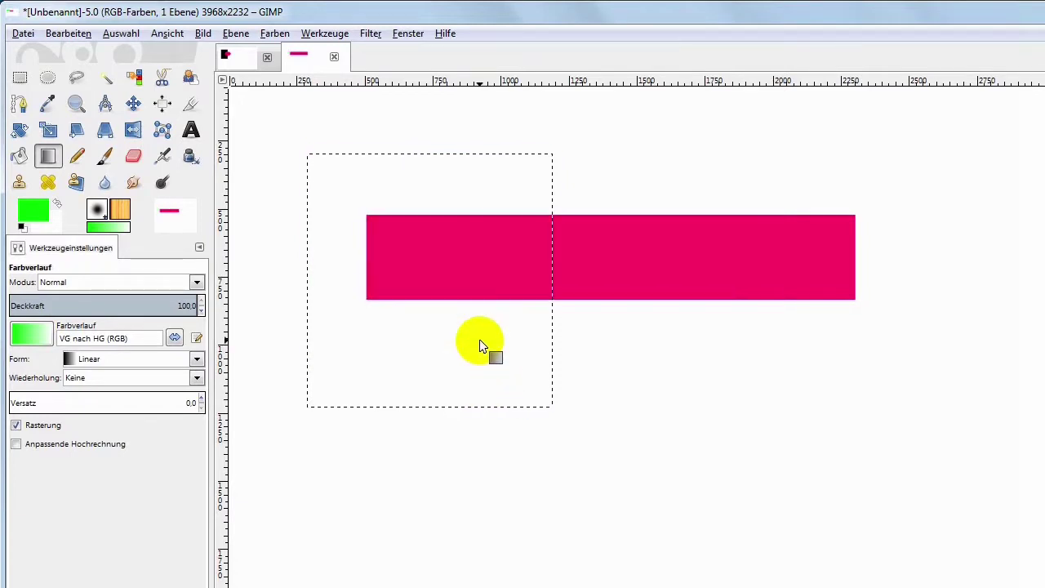
drag(349, 225, 353, 246)
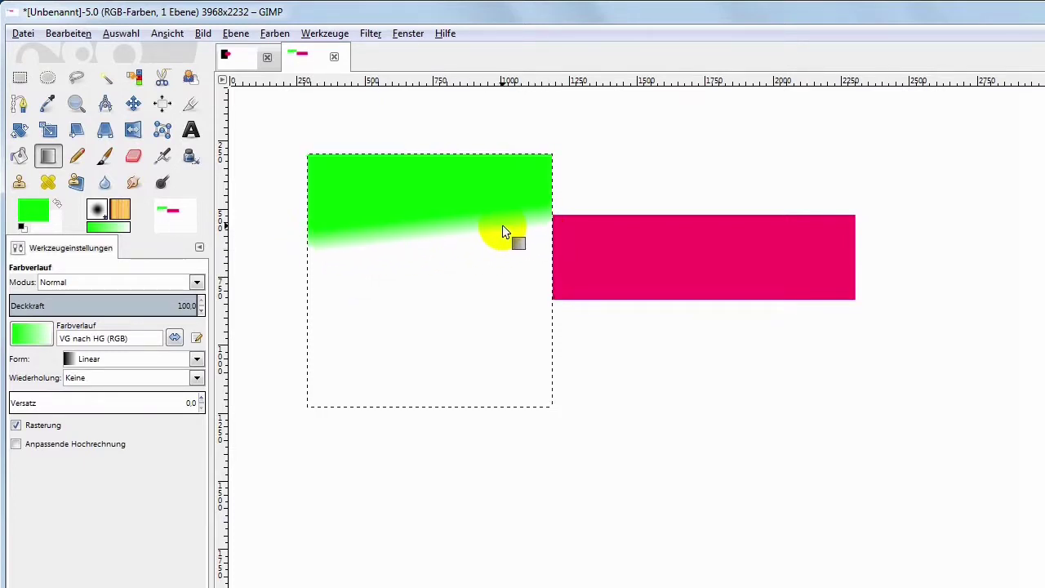
key(ctrl+z)
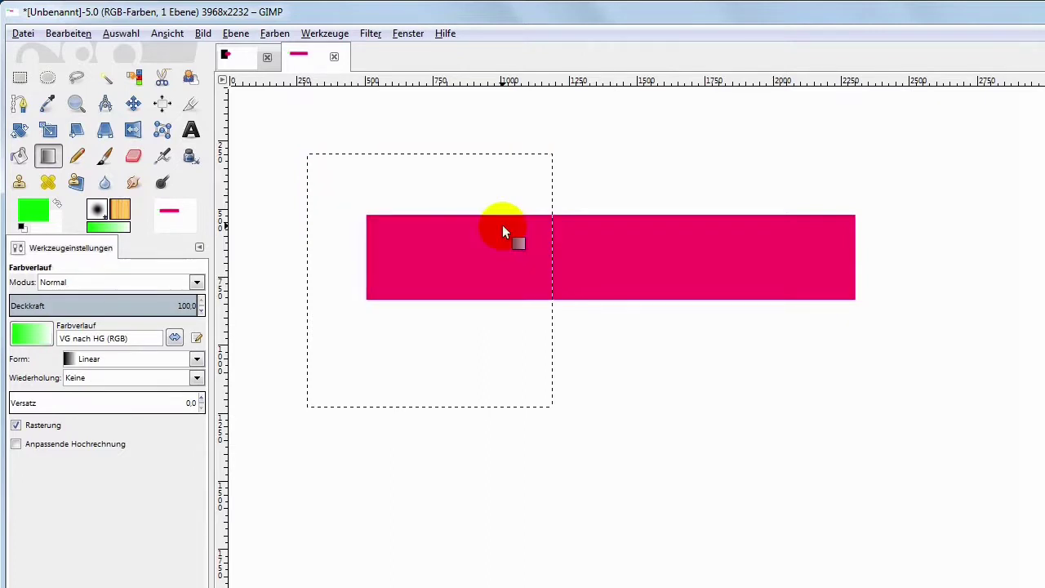
drag(351, 175, 449, 400)
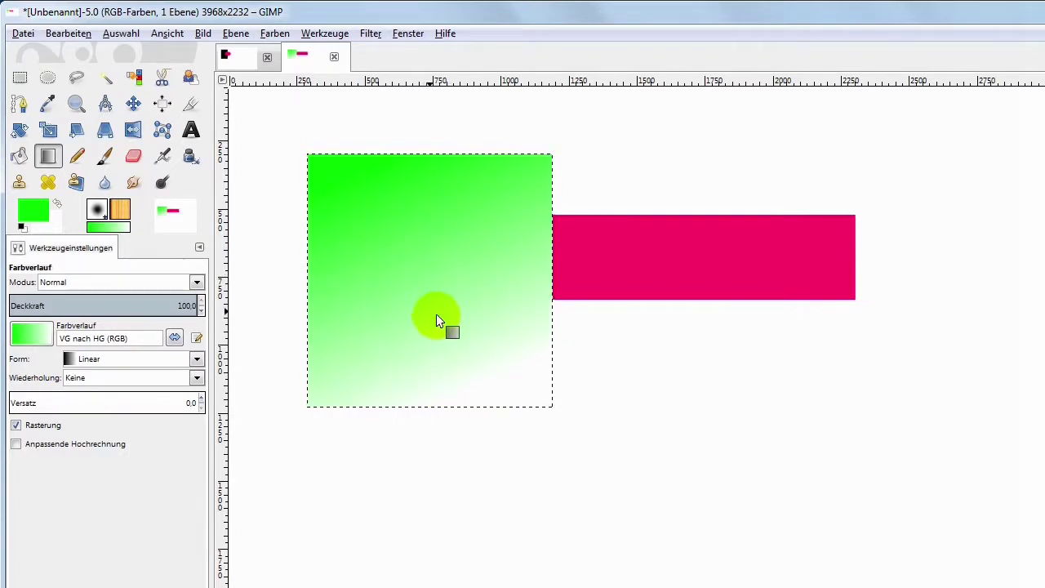
key(ctrl+z)
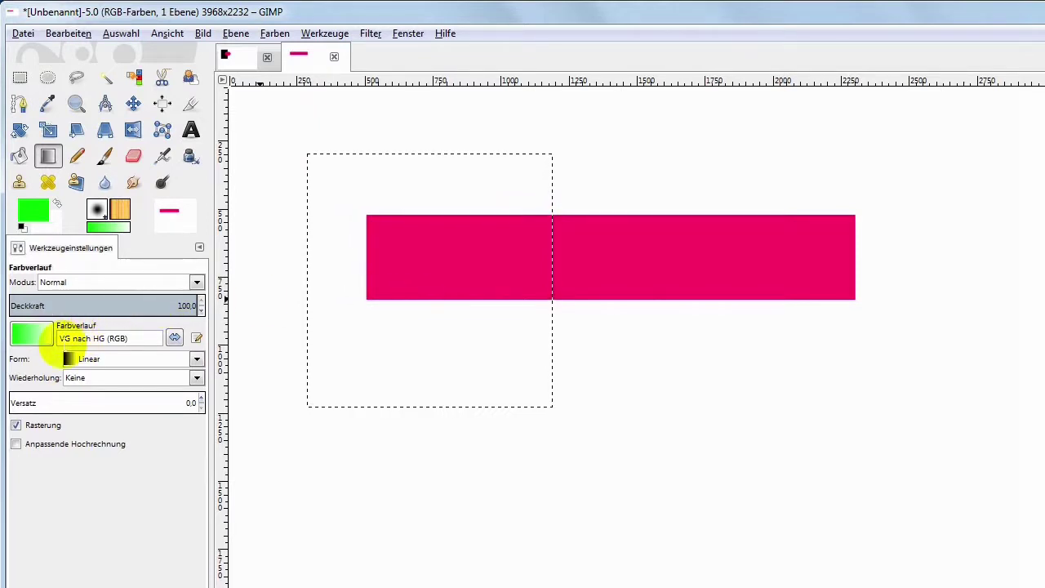
- Set the foreground colour to blue 0000ff and choose the VG nach Transparent gradient
click(29, 335)
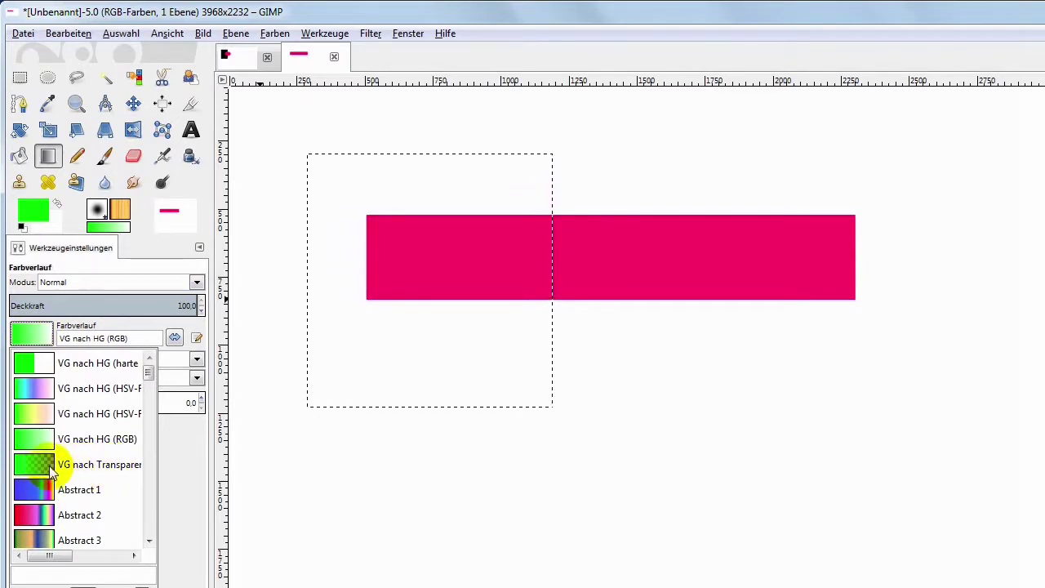
click(38, 215)
click(38, 214)
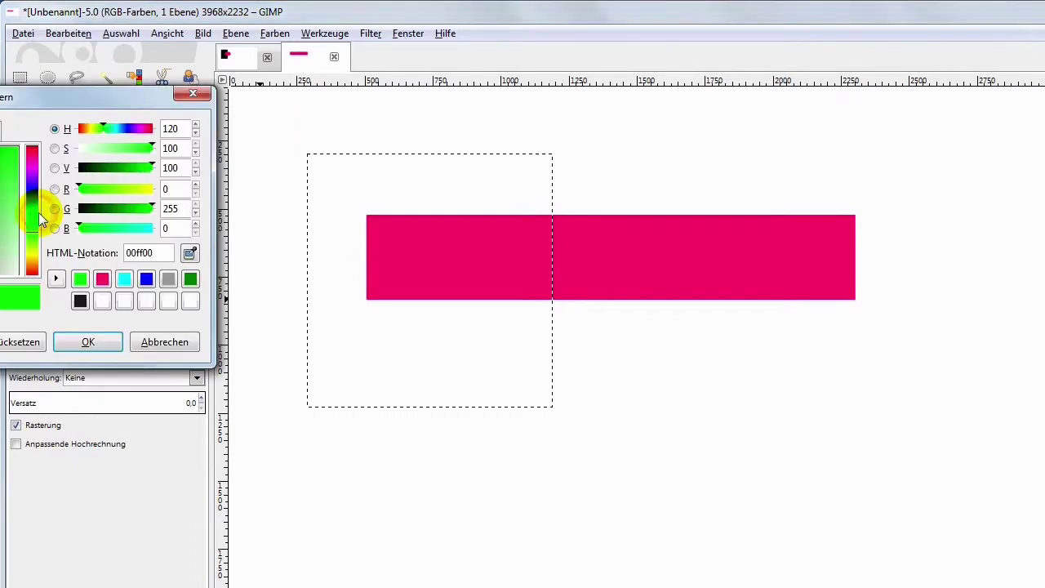
click(146, 280)
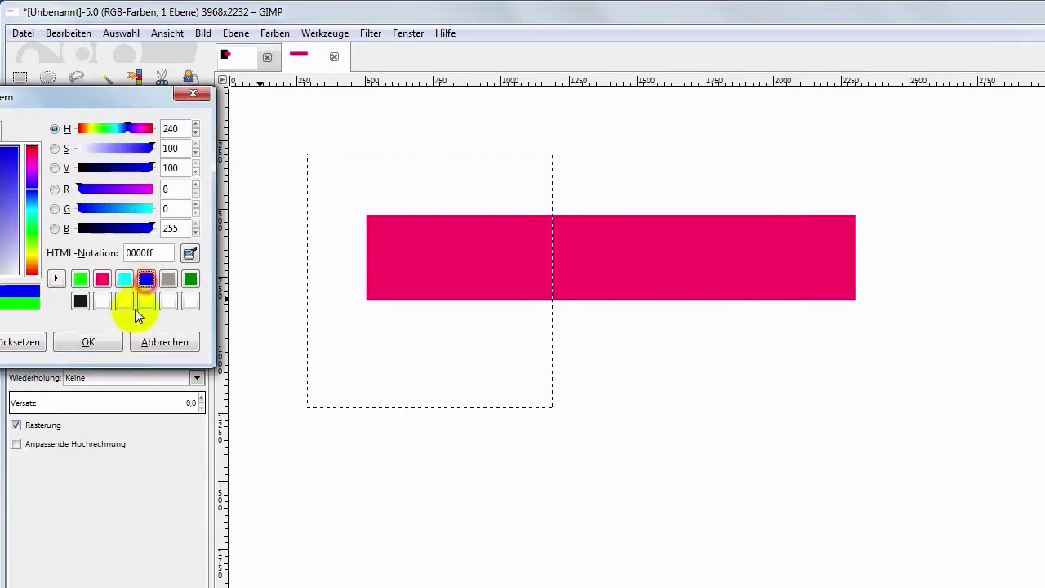
click(109, 341)
click(49, 343)
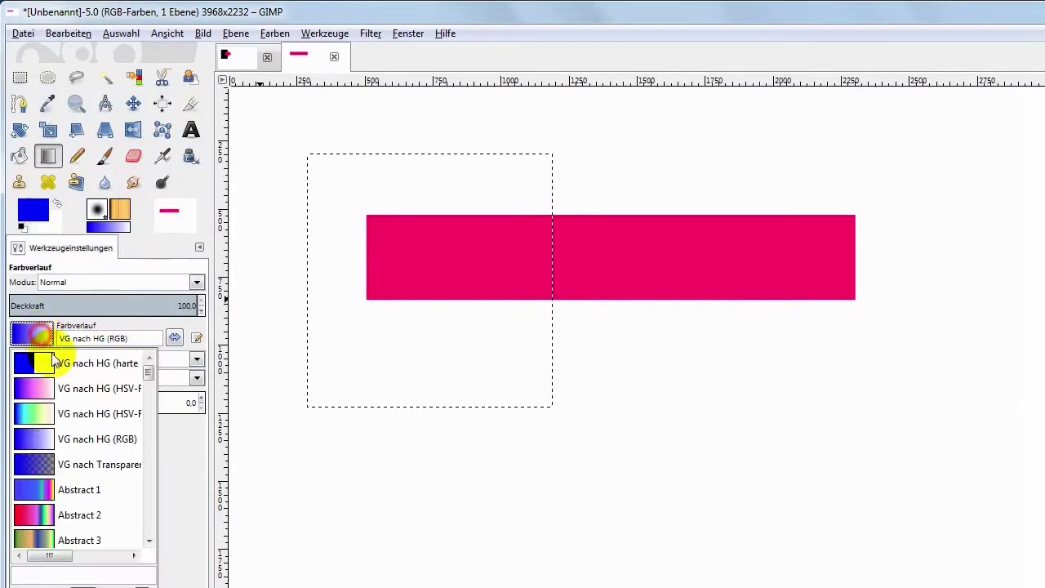
click(42, 465)
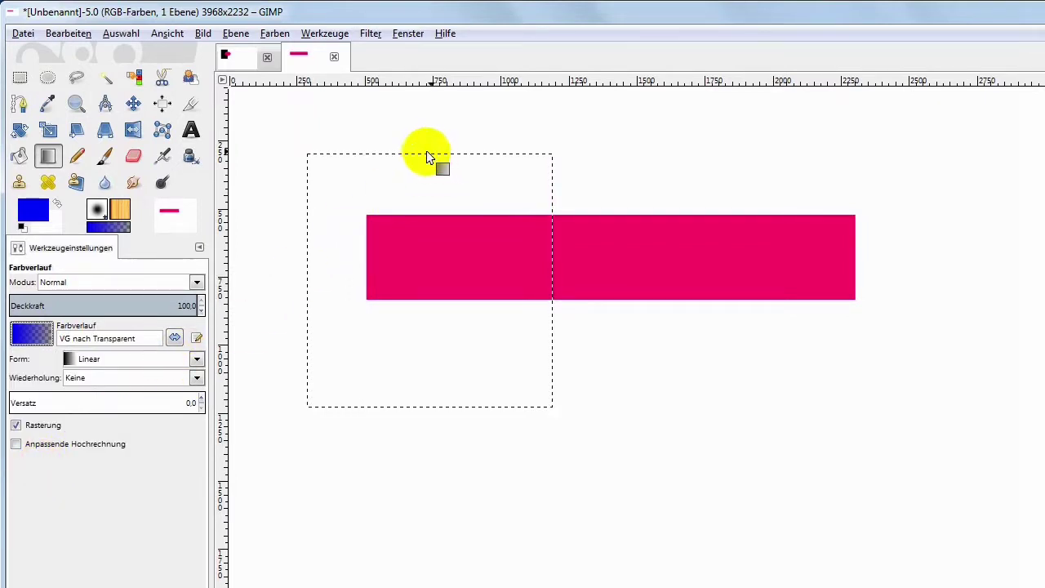
- Draw a blue-to-transparent gradient down the square selection, redoing it longer after an undo
drag(369, 184, 375, 227)
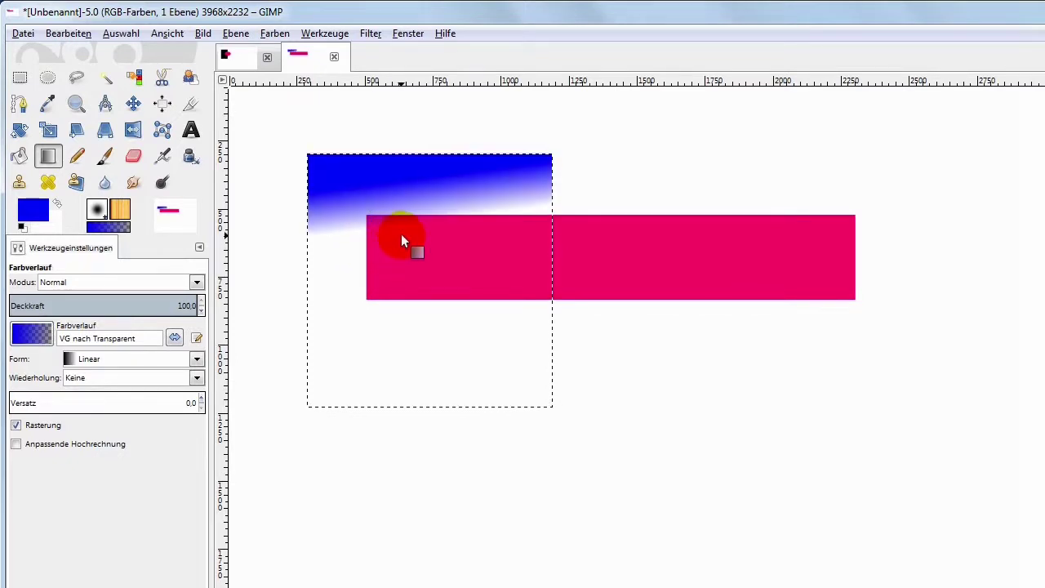
key(ctrl+z)
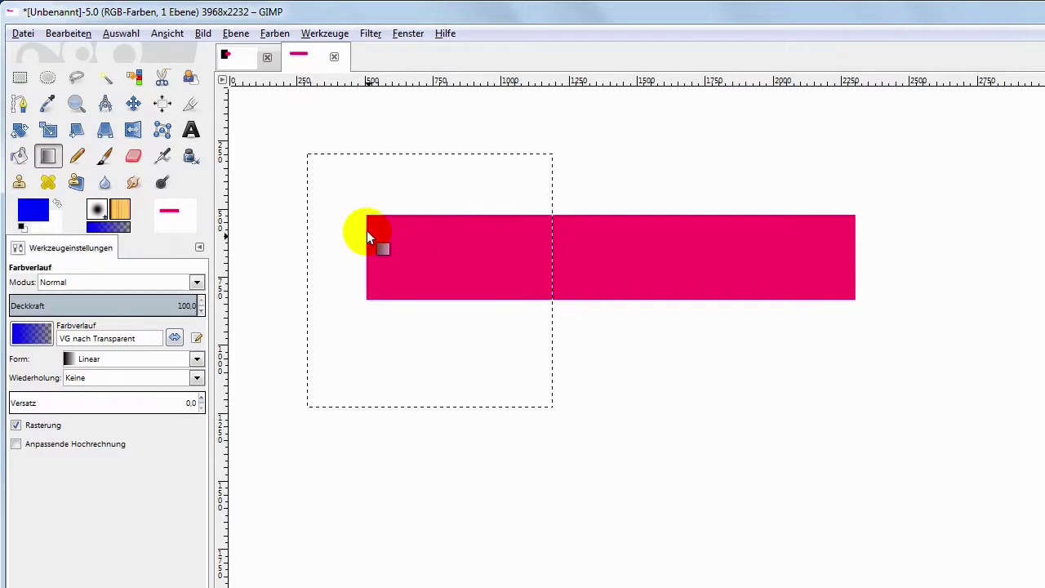
drag(371, 194, 381, 314)
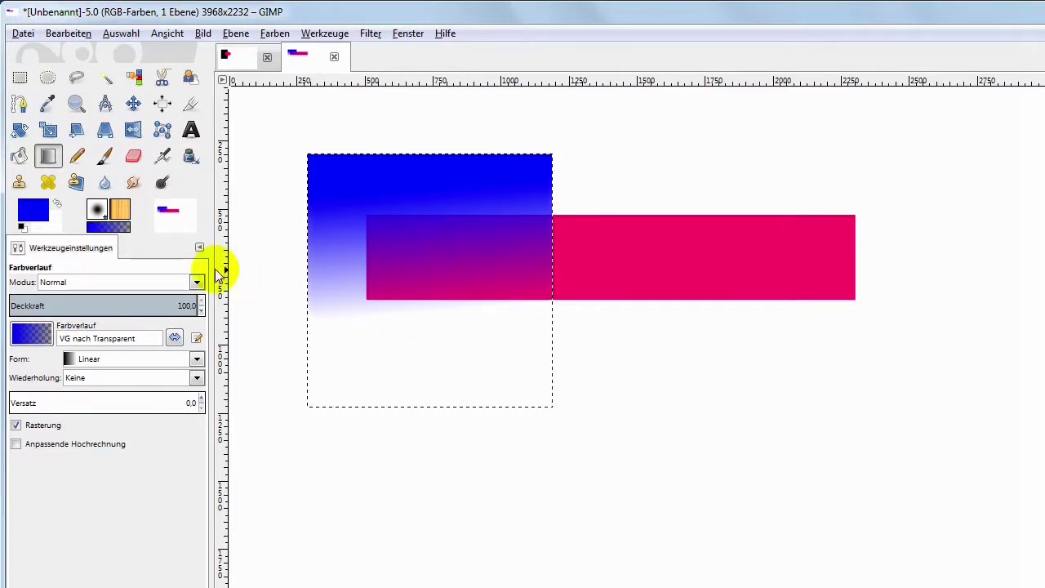
- Select a square over the pink bar's right end and make the foreground colour green
click(20, 77)
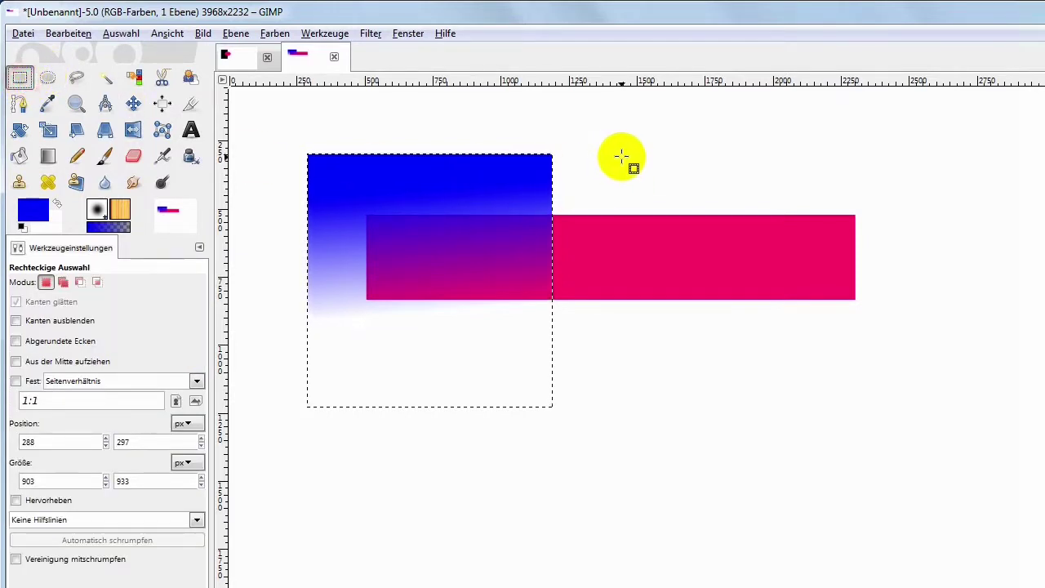
drag(621, 156, 863, 406)
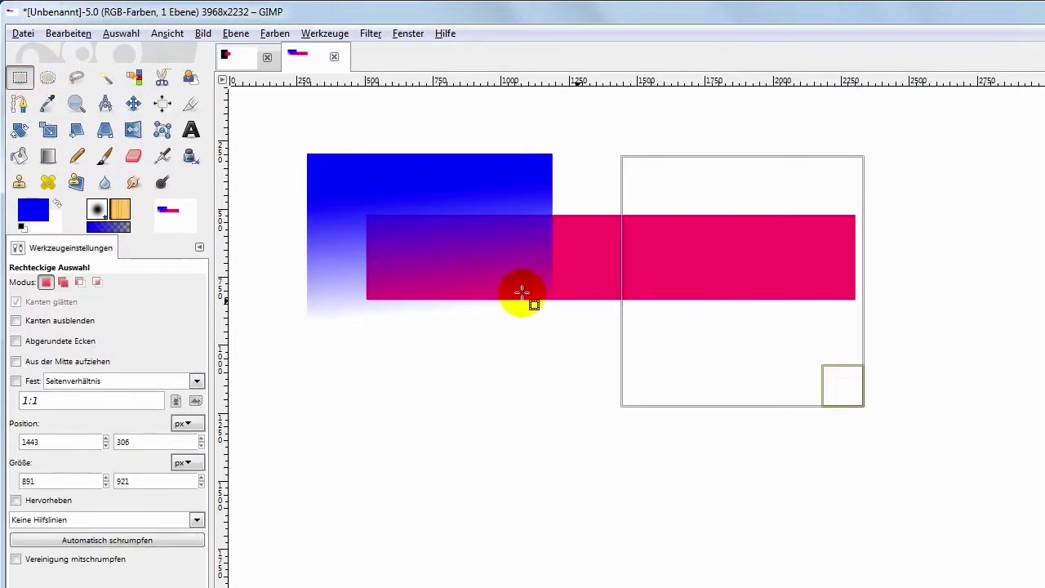
click(31, 211)
click(100, 280)
click(88, 341)
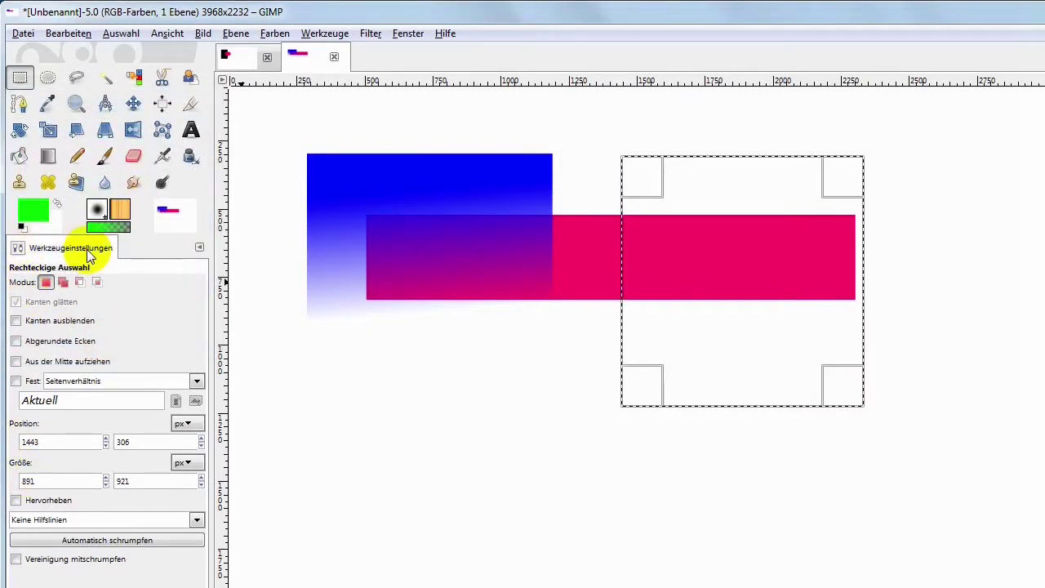
- Fill the top of the right selection with the hard-edged VG nach HG (harte Kante) green gradient
click(47, 158)
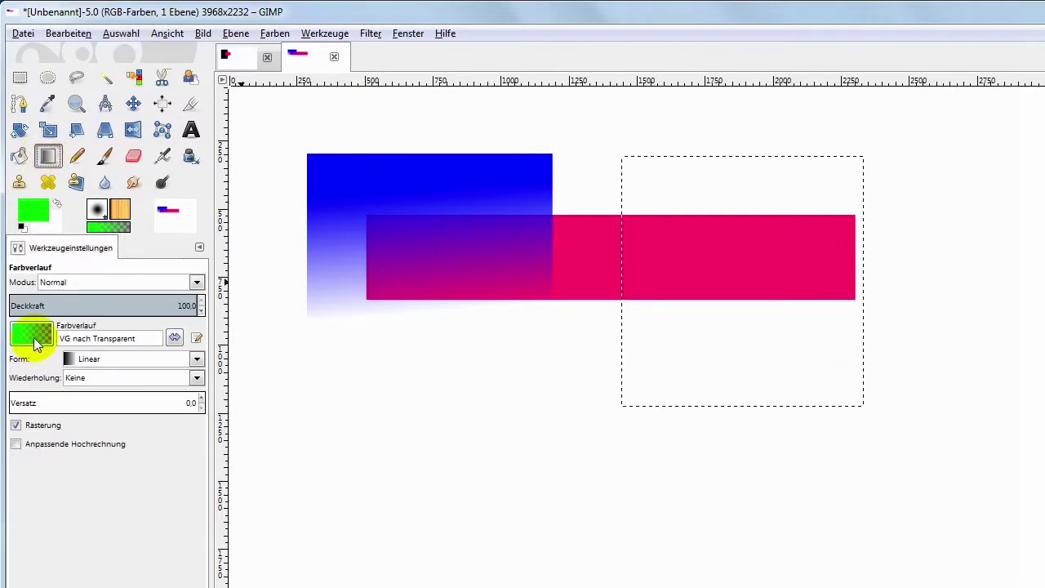
click(33, 333)
click(36, 365)
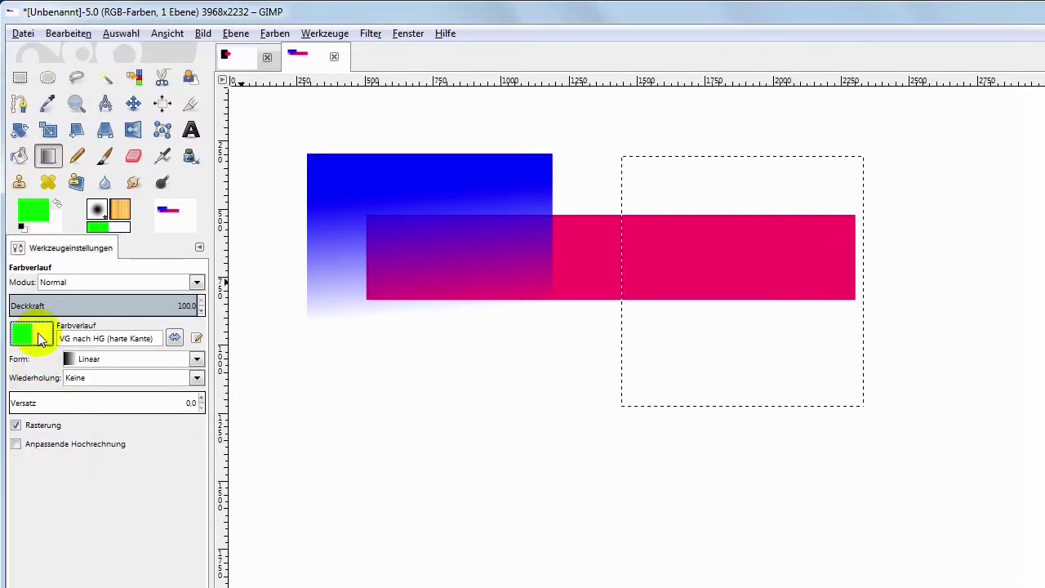
drag(743, 190, 750, 256)
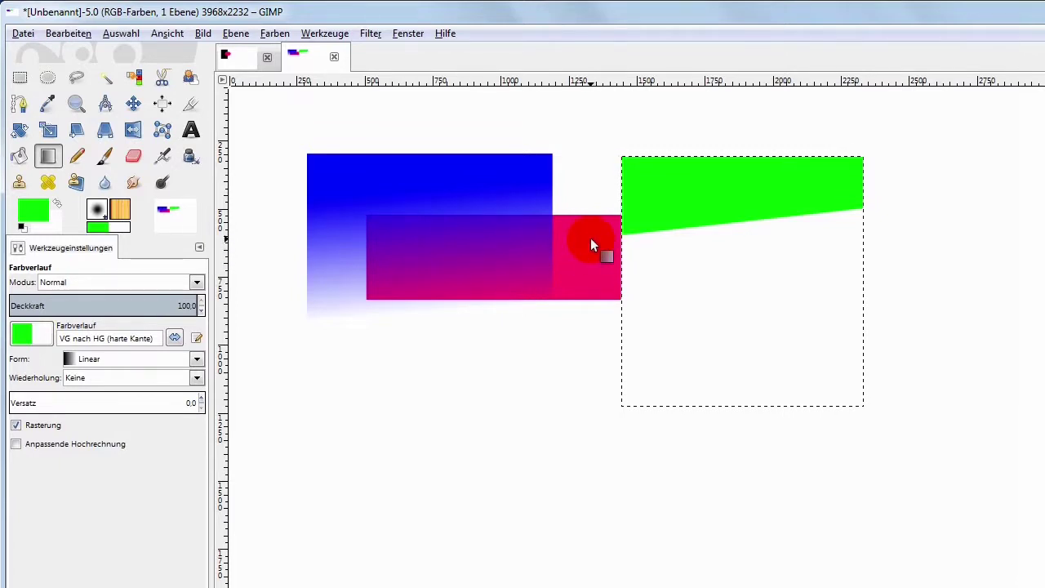
- Fill a wide rectangle below the shapes with a Bi-linear Abstract 2 gradient
click(20, 77)
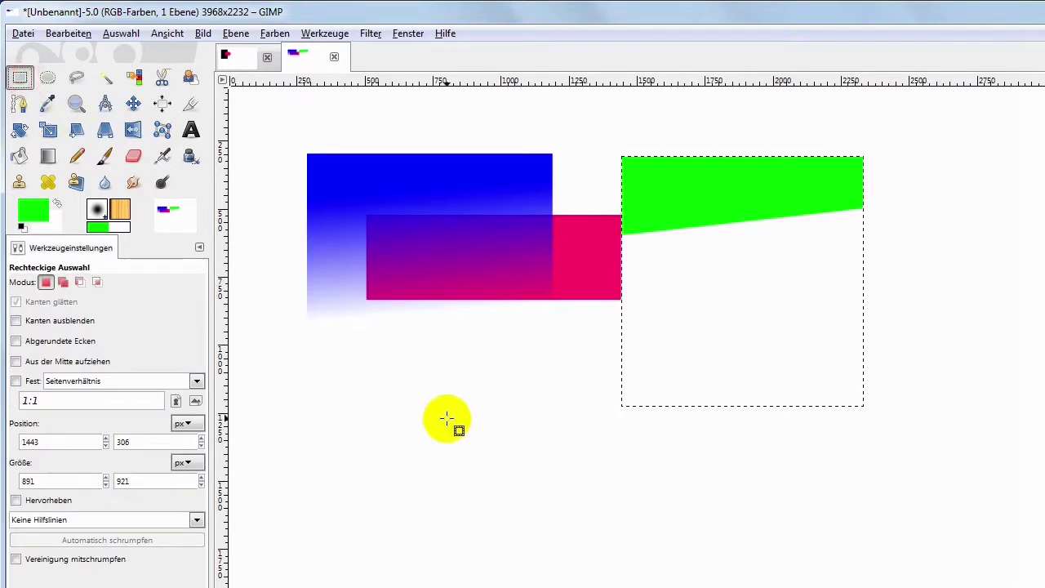
drag(366, 403, 759, 497)
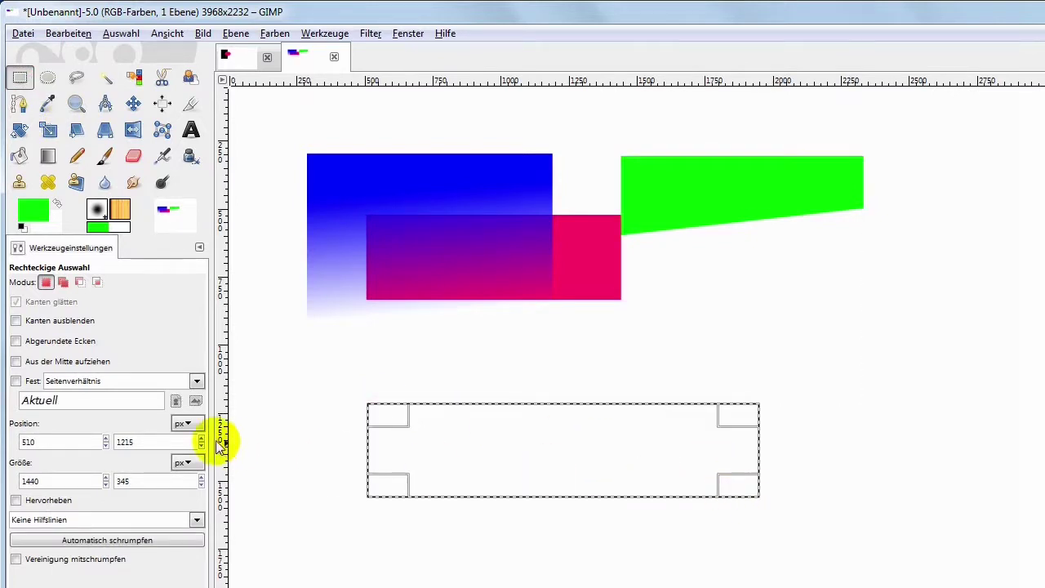
click(47, 155)
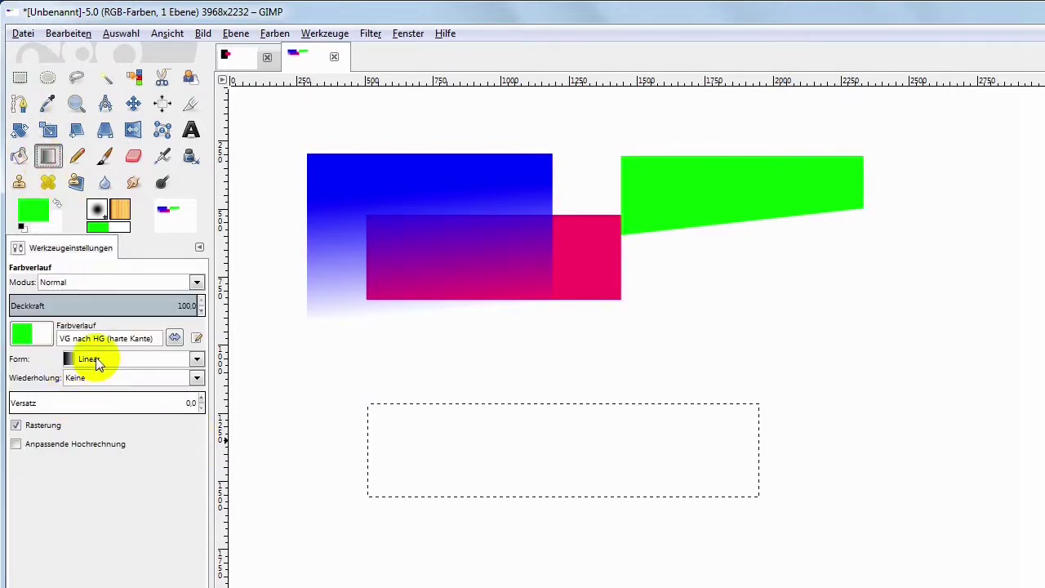
click(34, 335)
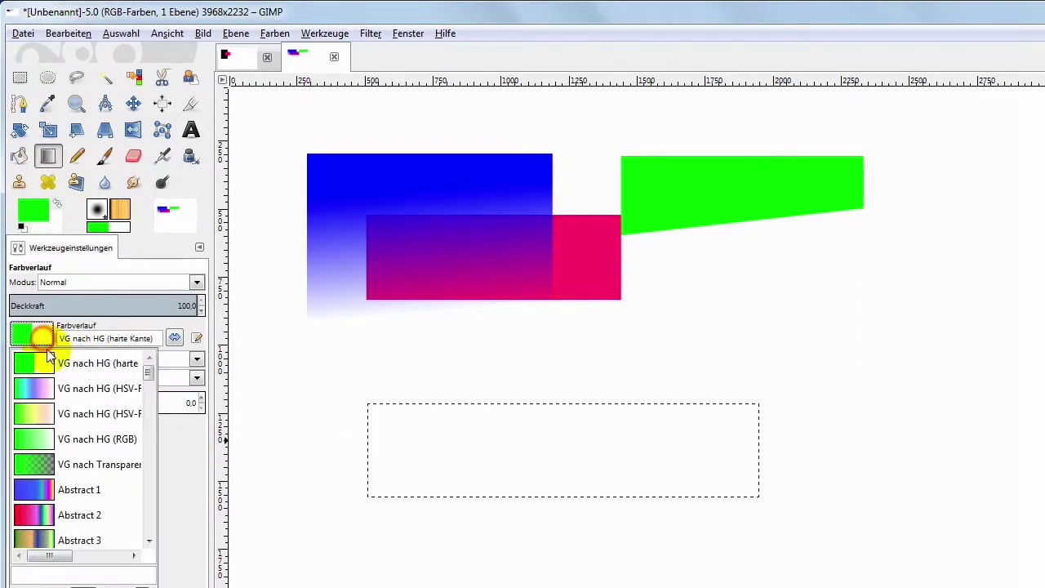
click(43, 514)
click(196, 359)
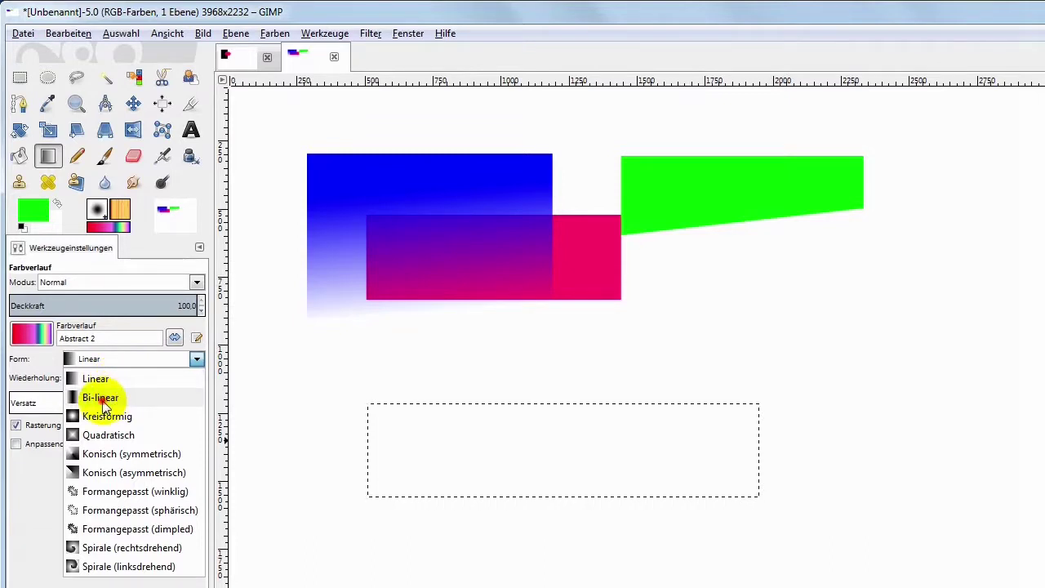
click(100, 398)
drag(552, 448, 597, 445)
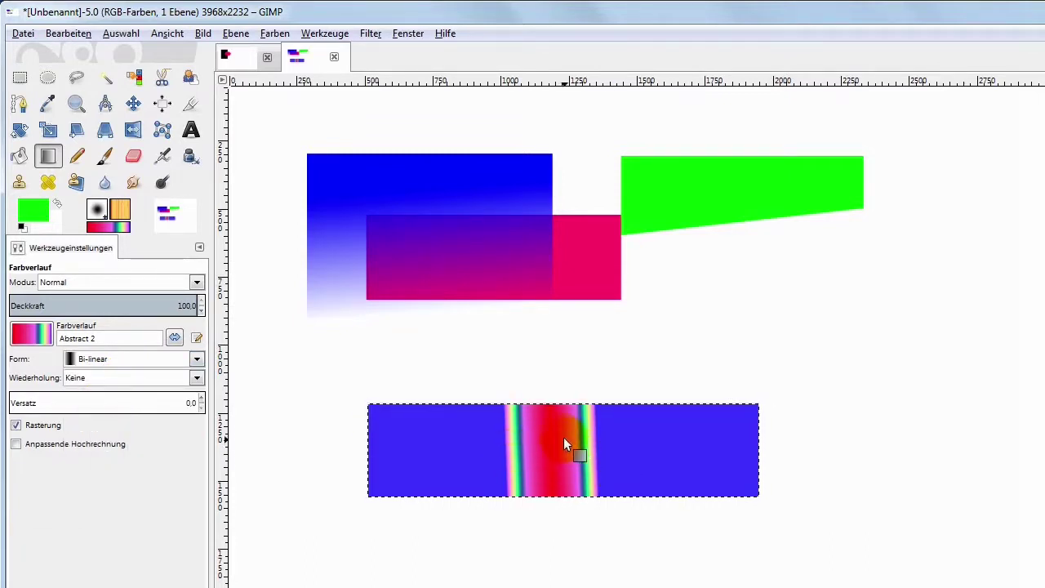
- Redraw the lower rectangle's Abstract 2 gradient with the Kreisförmig (radial) shape
click(32, 336)
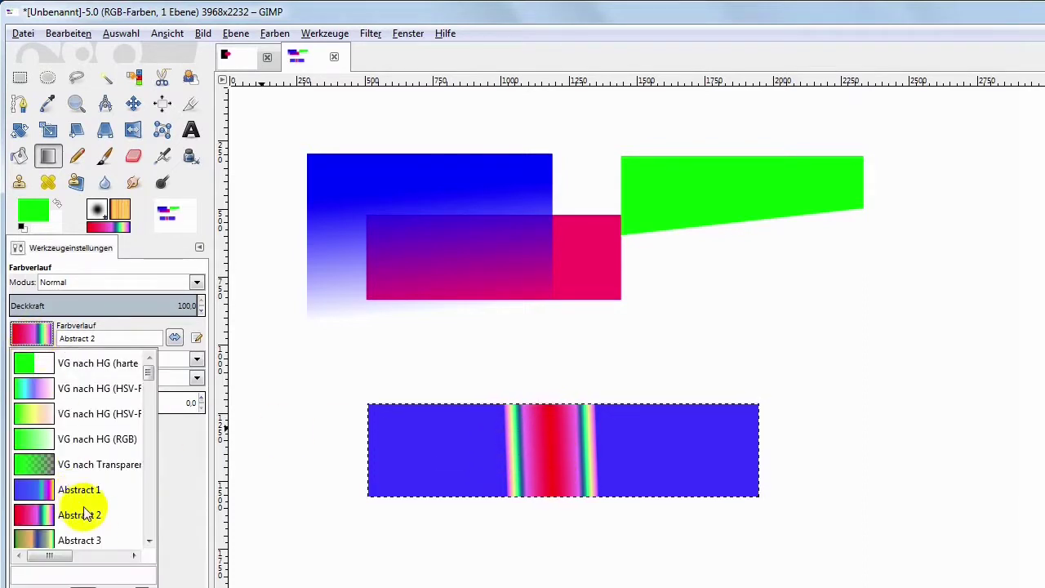
click(110, 319)
click(106, 359)
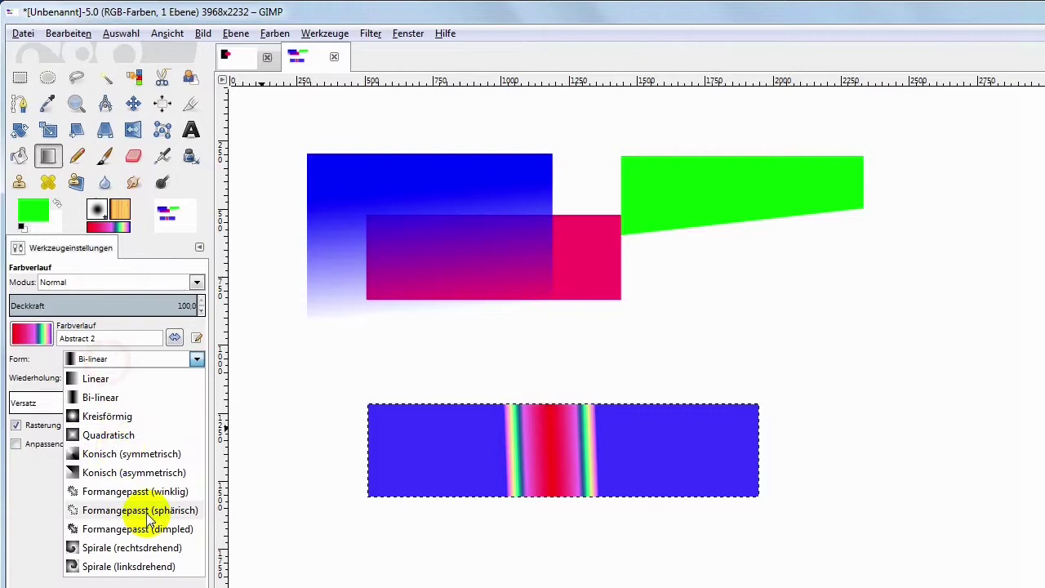
click(110, 417)
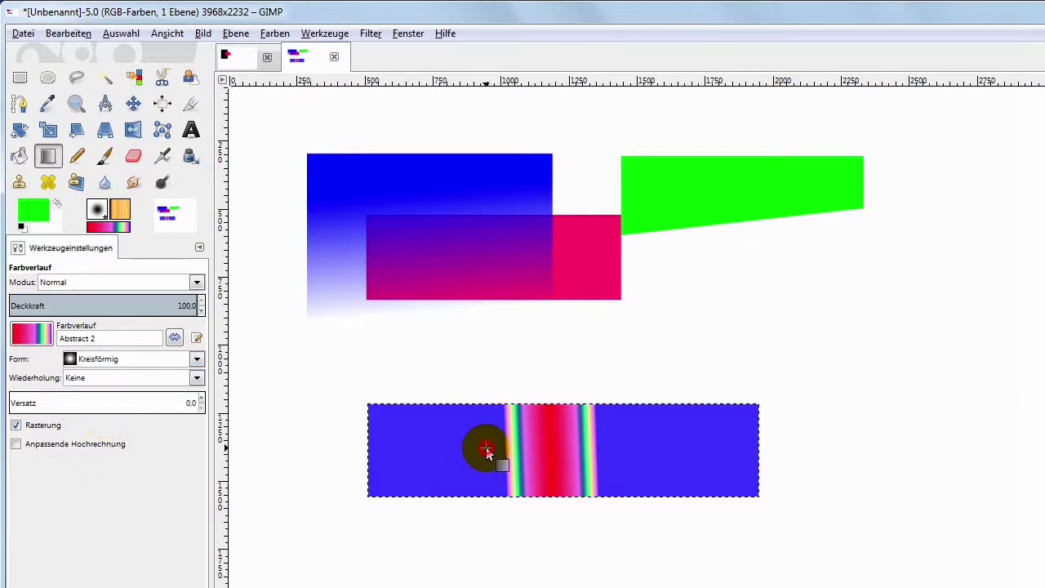
key(ctrl+z)
drag(486, 447, 719, 458)
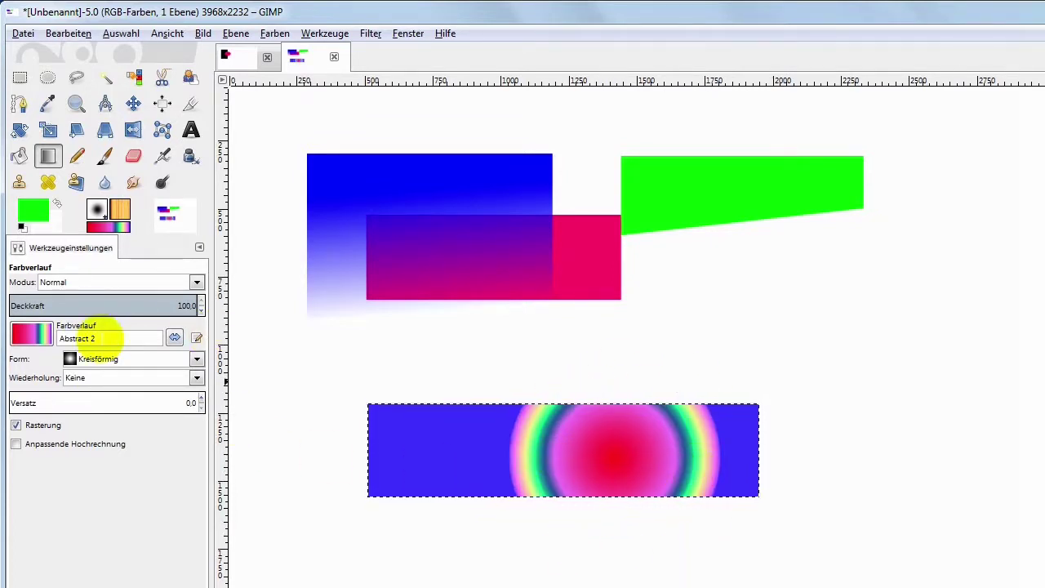
- Redraw it with the Quadratisch (square) gradient shape
click(196, 359)
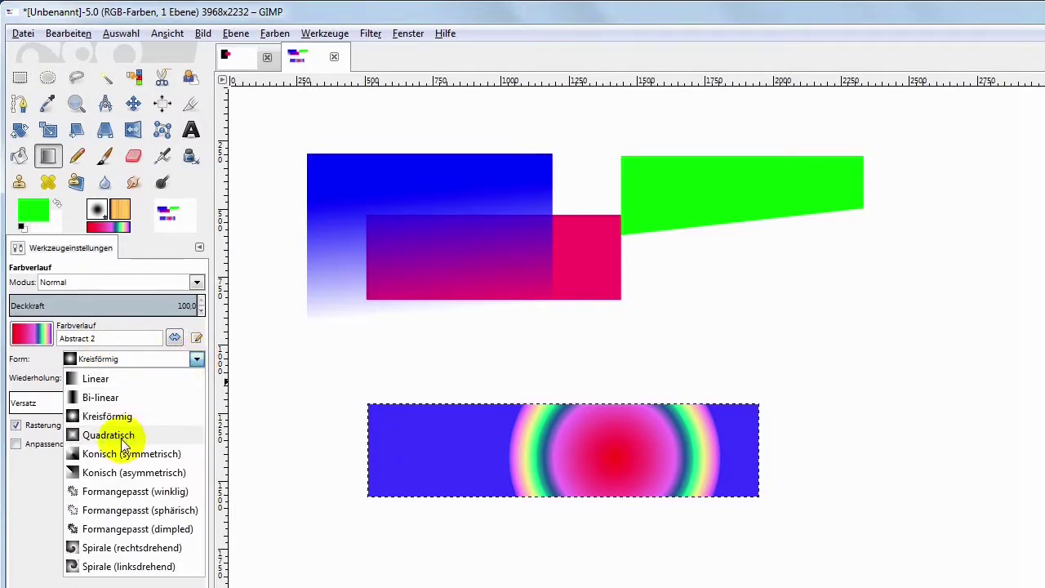
click(108, 435)
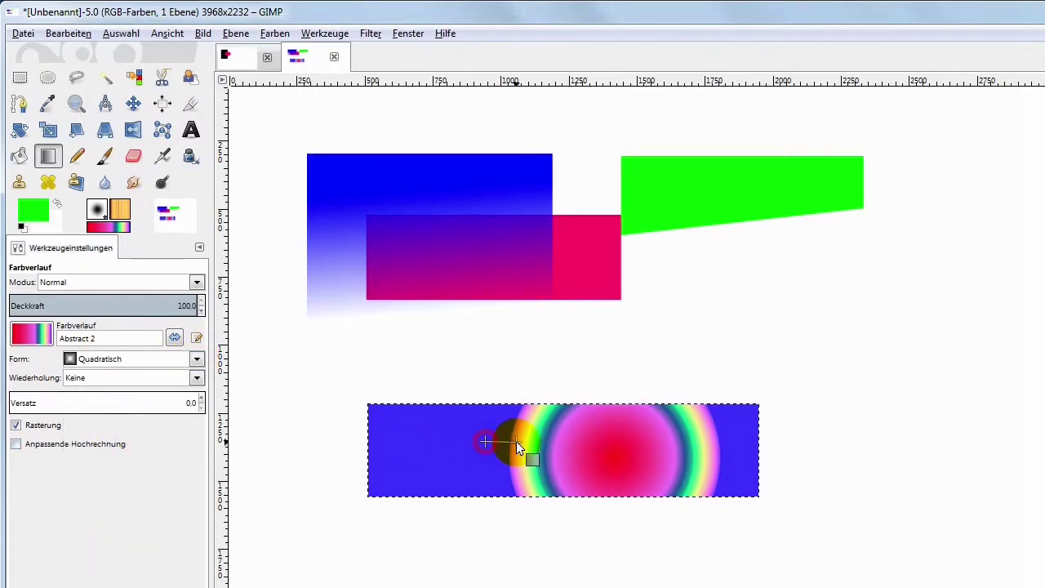
drag(516, 441, 707, 452)
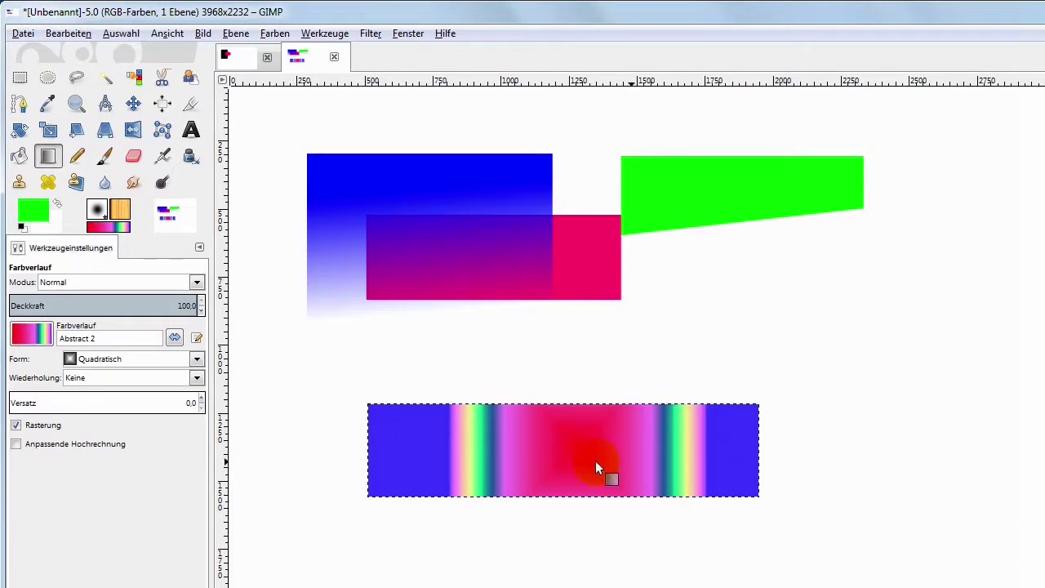
- Switch the shape to Konisch (symmetrisch) and redraw the conical gradient several times to reposition it
click(197, 359)
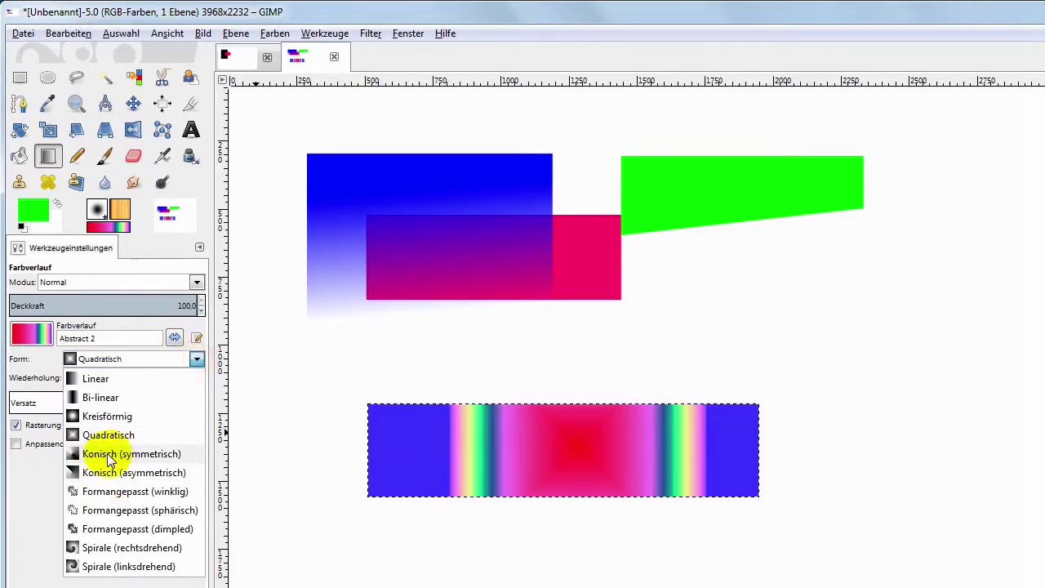
click(110, 460)
drag(508, 444, 526, 482)
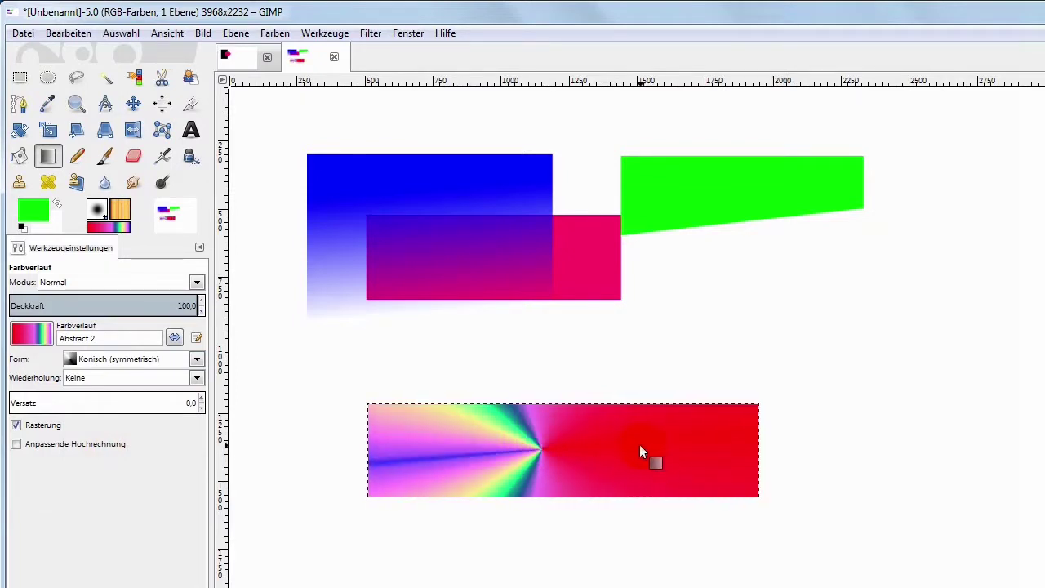
drag(540, 447, 619, 447)
drag(555, 449, 554, 454)
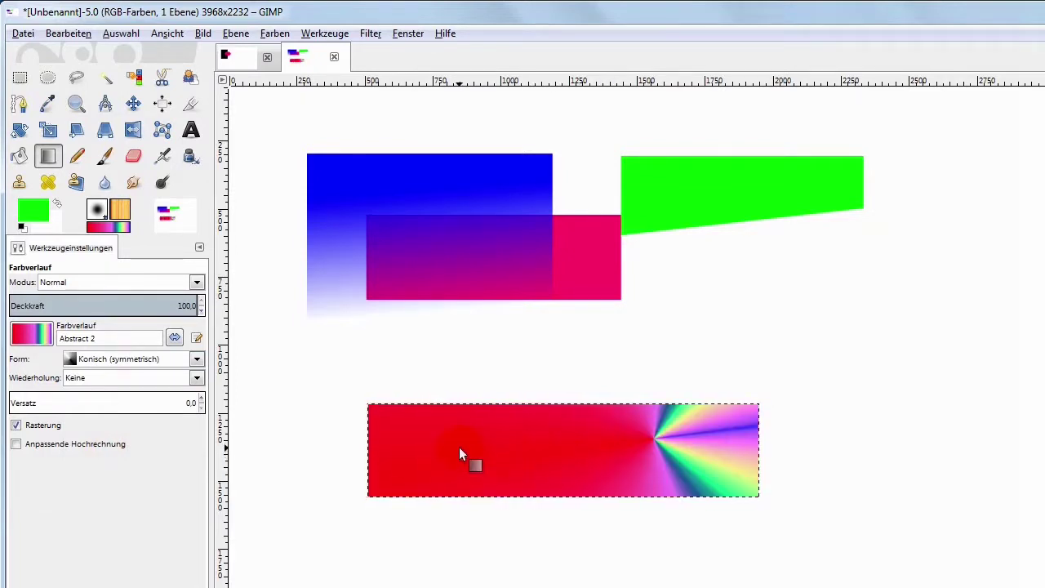
mouse_move(459, 446)
mouse_down()
mouse_move(656, 438)
mouse_move(462, 443)
mouse_up()
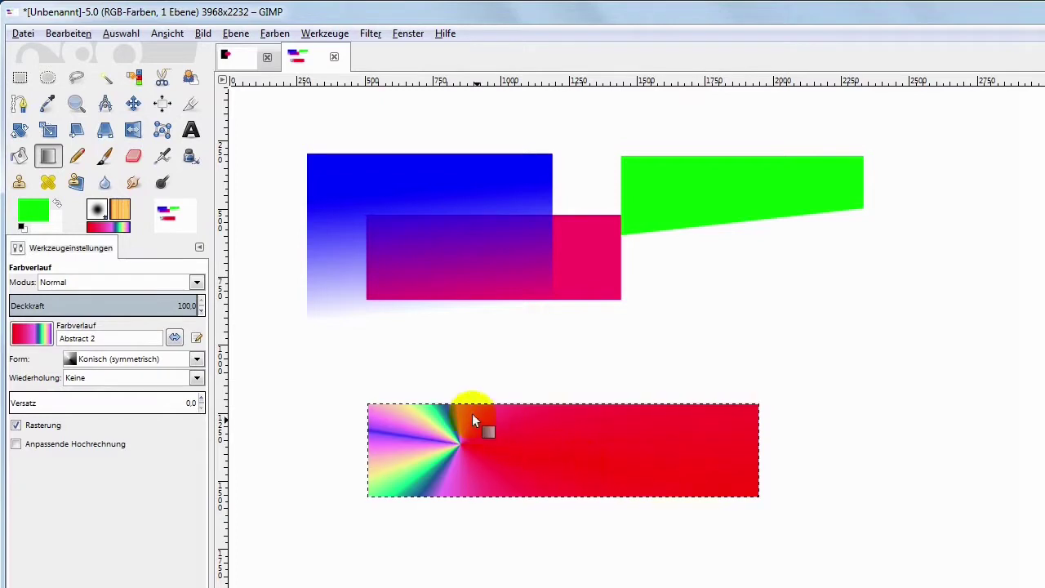